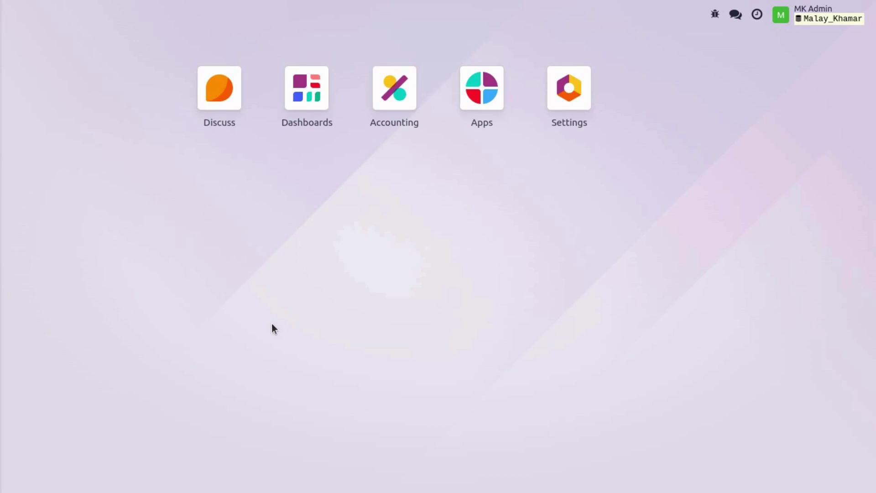
Open the Accounting settings and scroll to the Accounting Firms mode section showing Quick encoding.
click(401, 94)
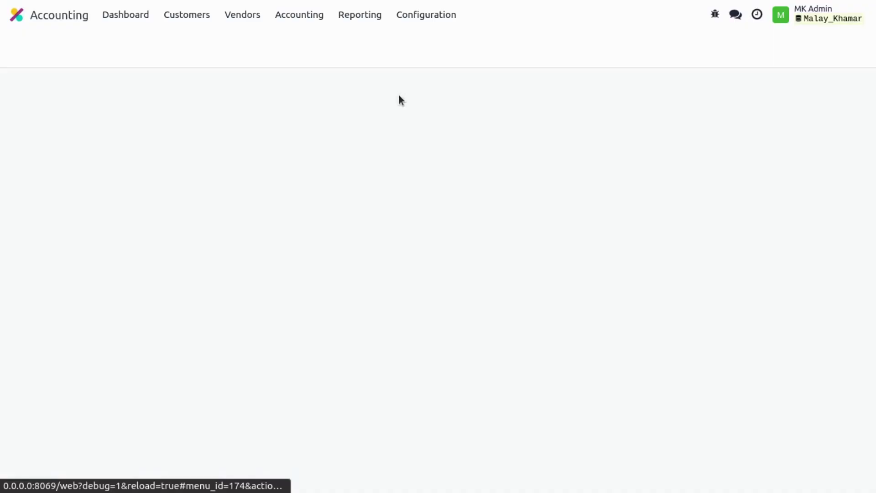
click(418, 14)
click(418, 48)
scroll(345, 294, down, 20)
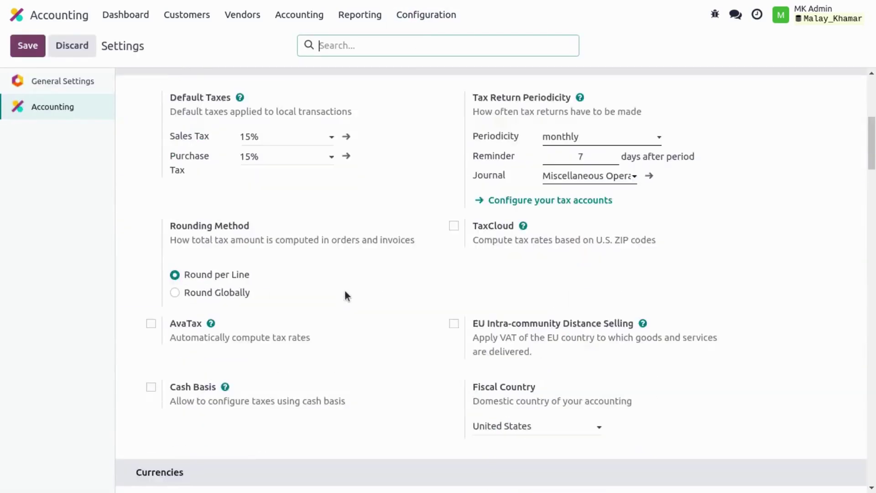
scroll(346, 295, down, 15)
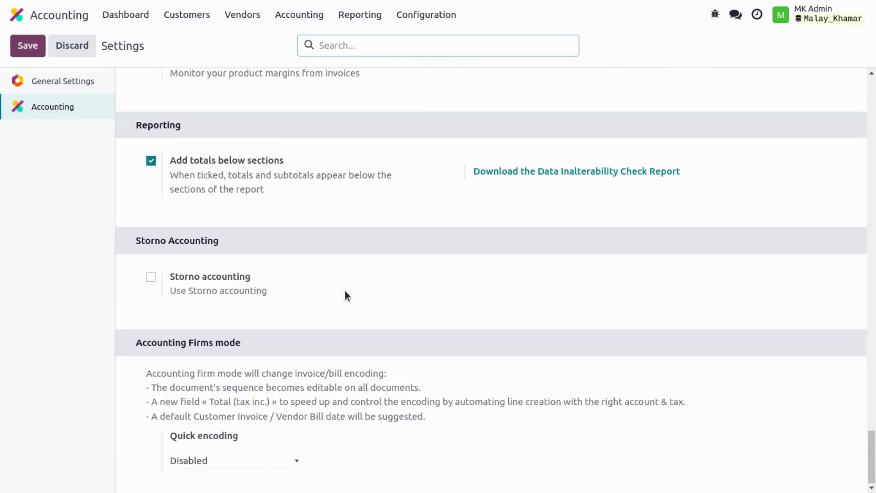
triple_click(163, 344)
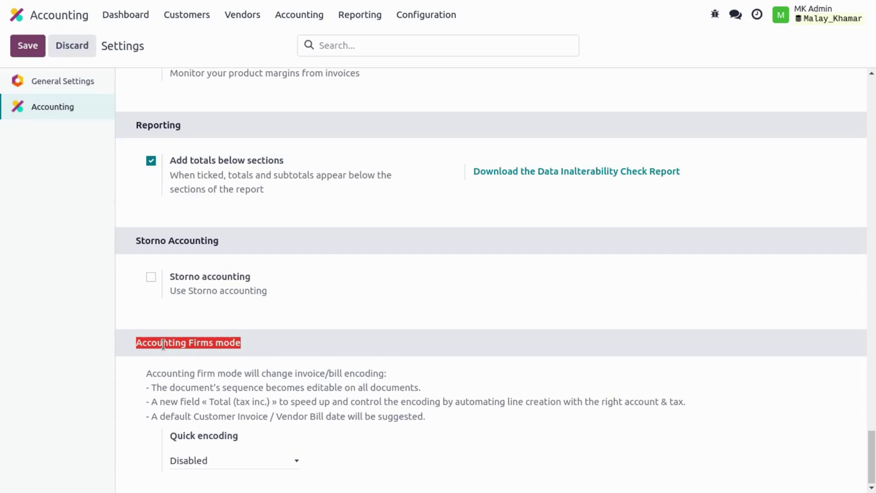
click(163, 344)
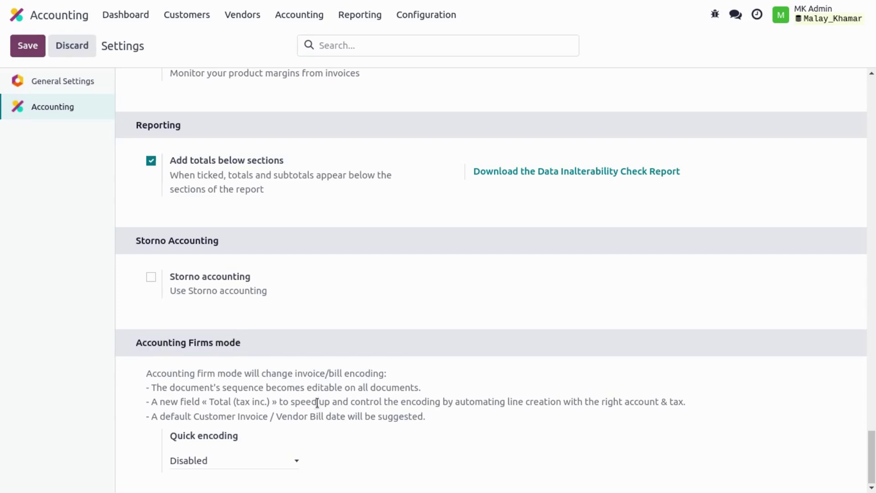
click(227, 464)
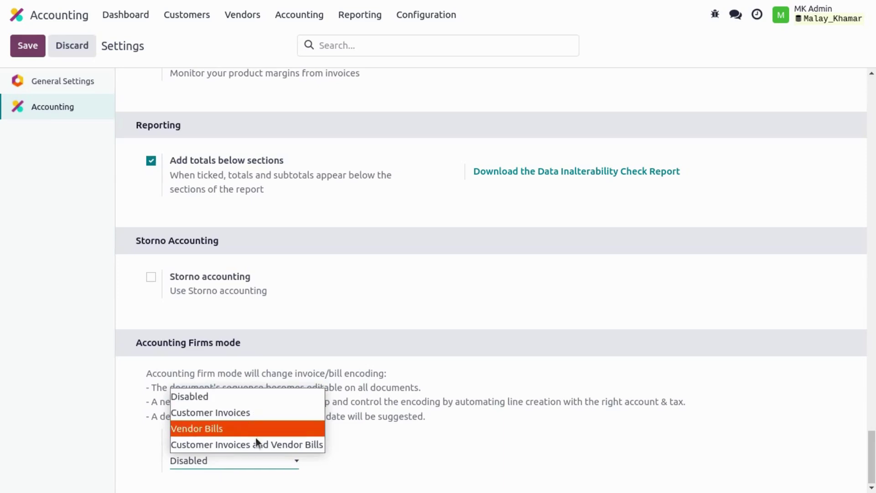
click(352, 464)
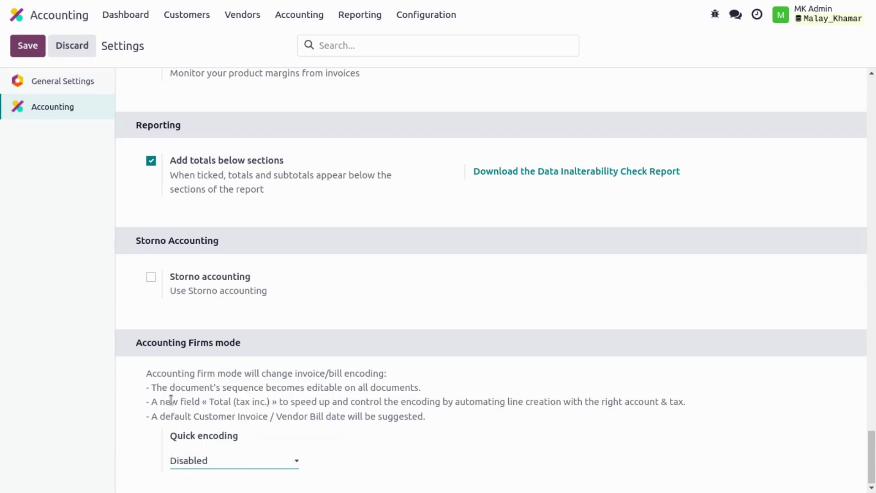
triple_click(173, 384)
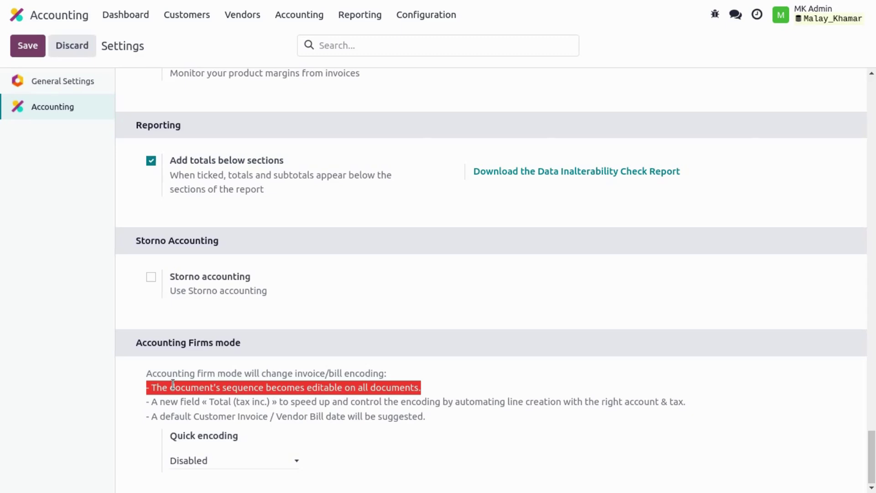
click(173, 384)
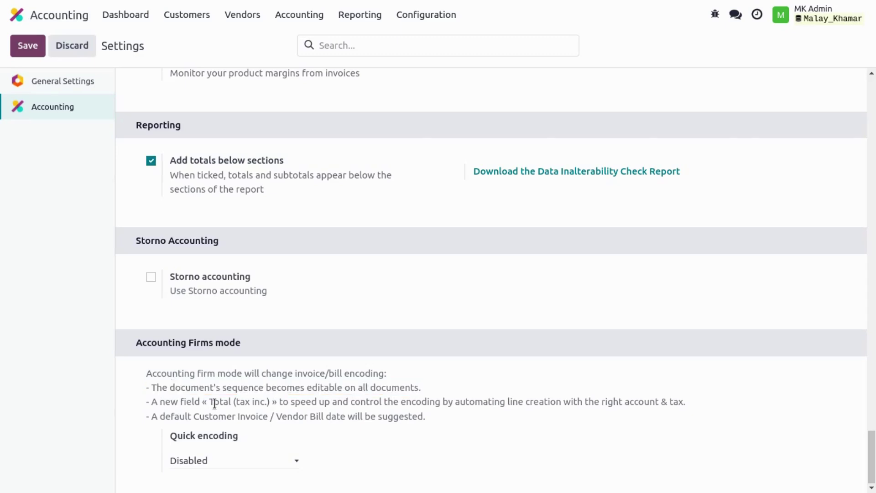
drag(214, 402, 270, 403)
double_click(321, 416)
click(357, 456)
Start a new vendor bill with Vendor as the vendor.
click(241, 15)
click(240, 40)
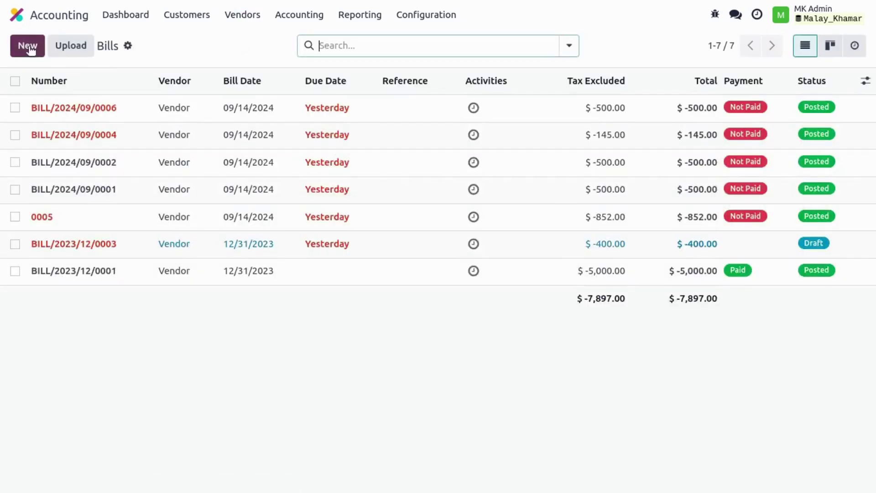
click(27, 47)
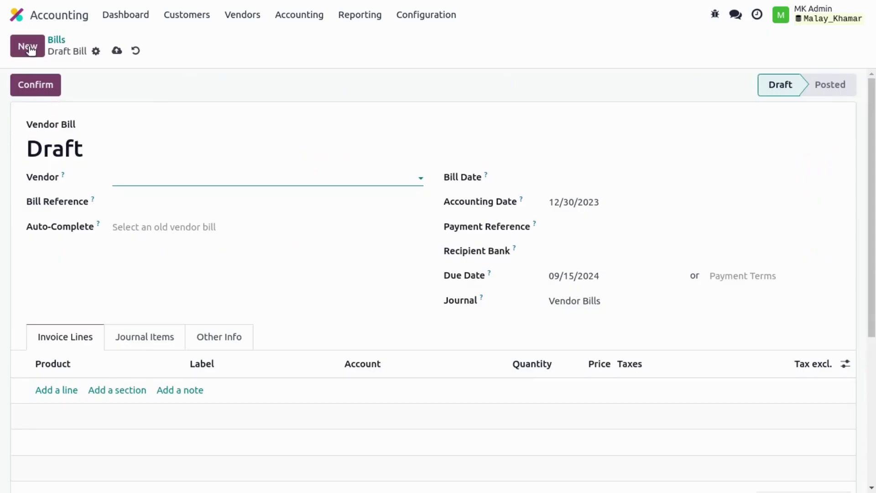
click(131, 176)
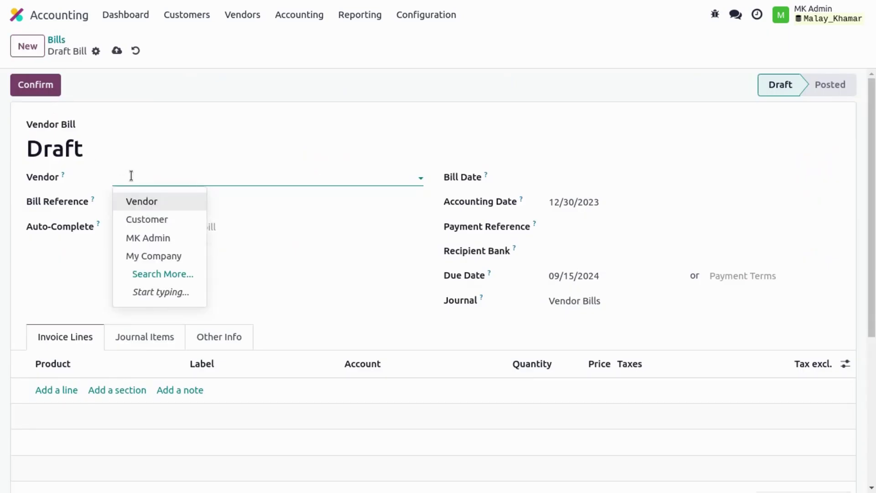
click(169, 204)
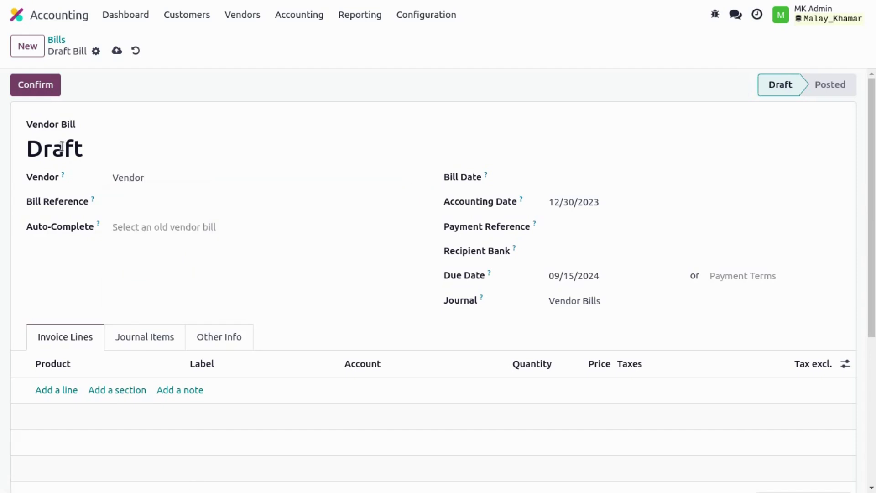
double_click(62, 146)
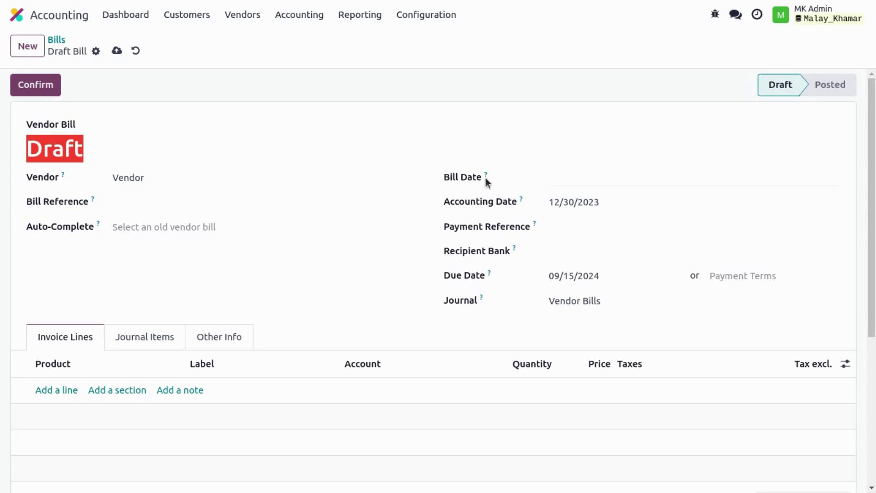
Add a Cost of Goods Sold line priced 500.00 and save the draft bill.
mouse_move(486, 181)
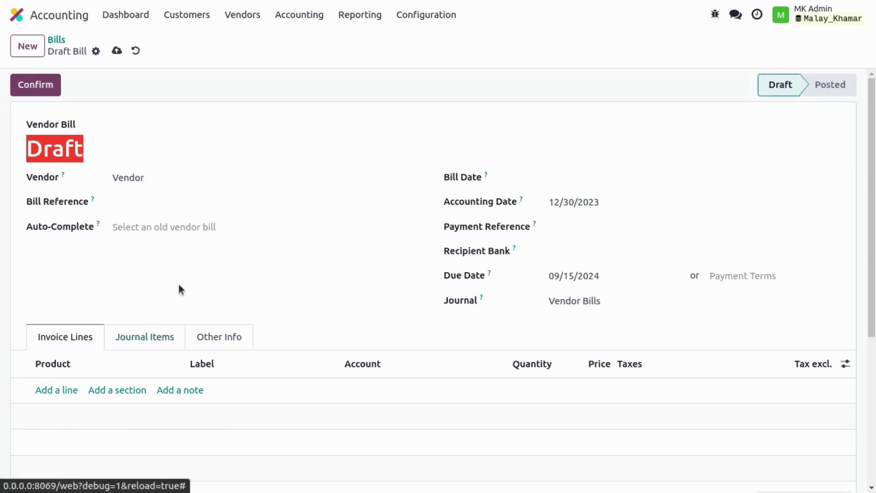
click(64, 390)
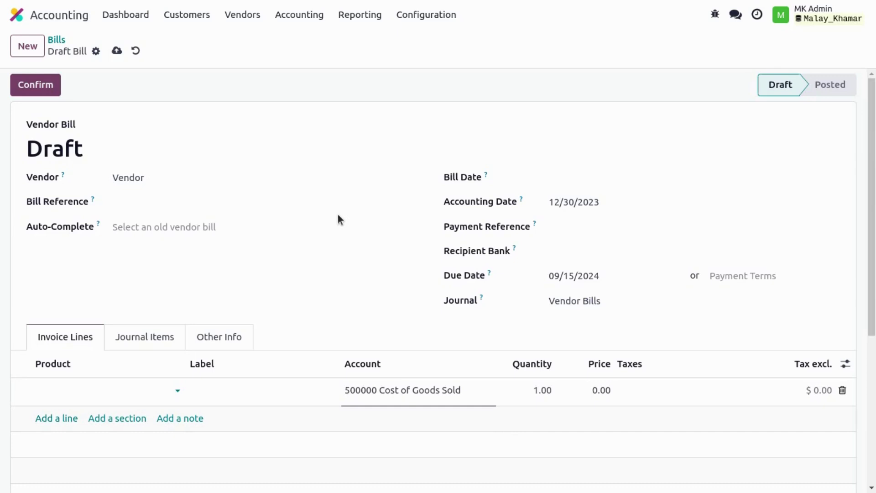
key(Tab)
key(Tab)
key(Tab)
key(Tab)
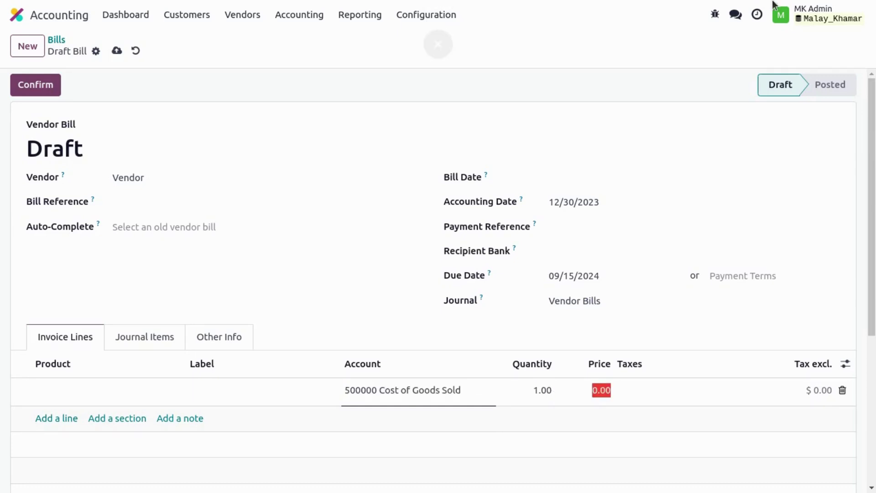
text(500)
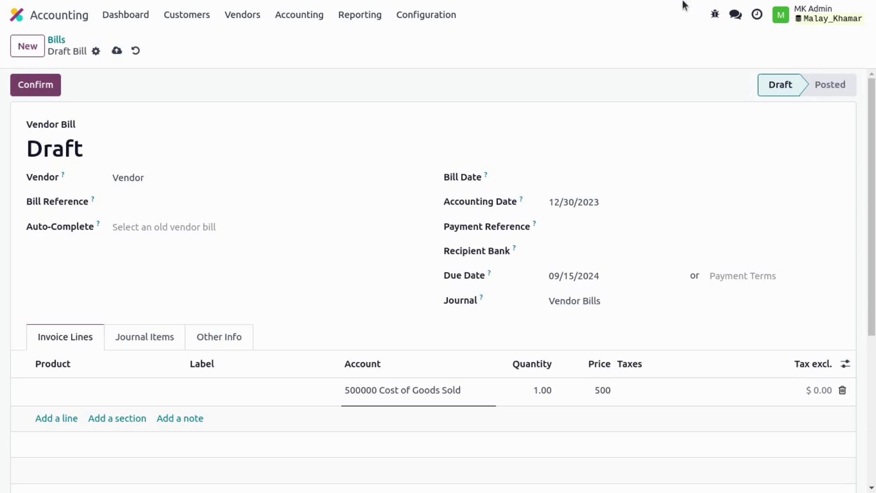
click(117, 50)
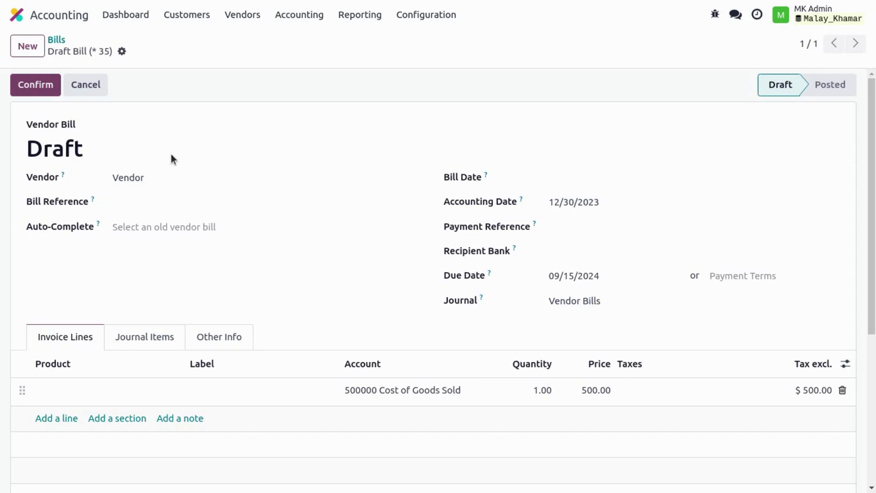
Set Quick encoding to Customer Invoices and Vendor Bills in Settings and save.
click(412, 14)
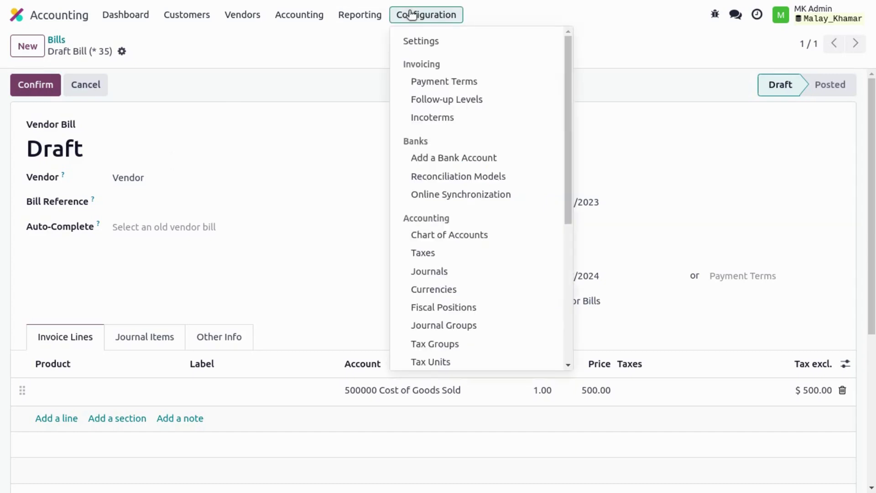
click(419, 42)
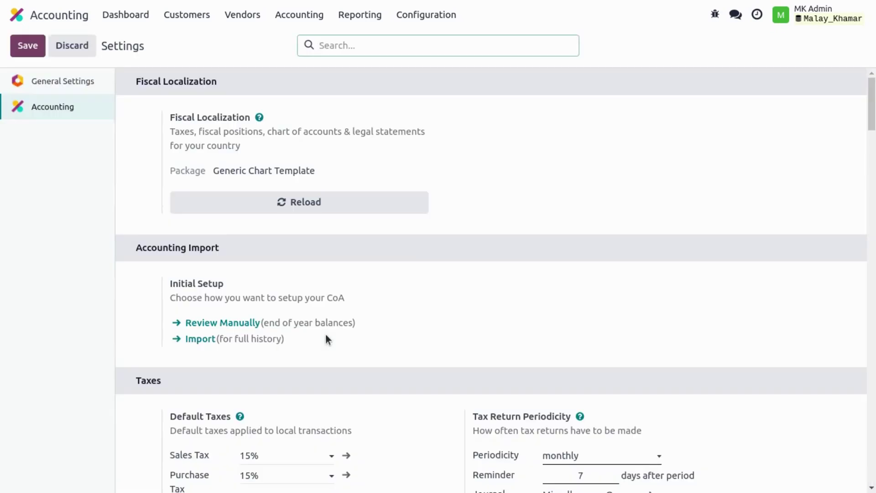
scroll(245, 251, down, 20)
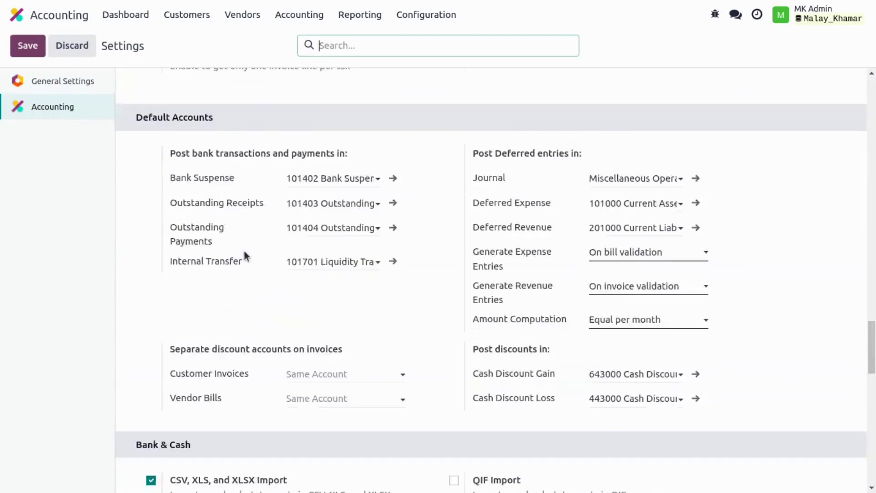
click(215, 462)
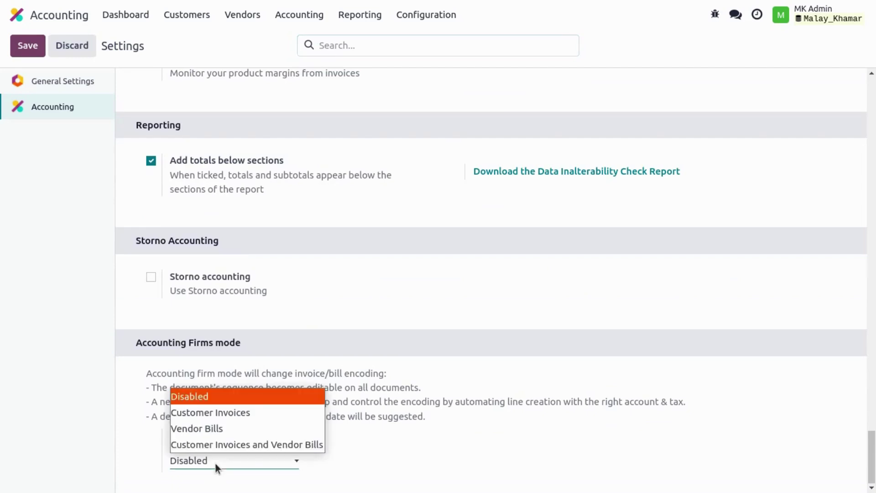
click(236, 449)
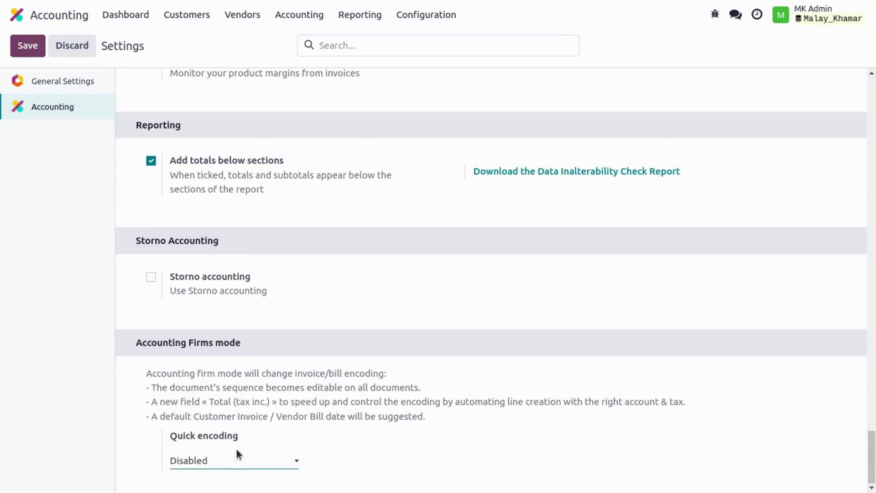
click(28, 47)
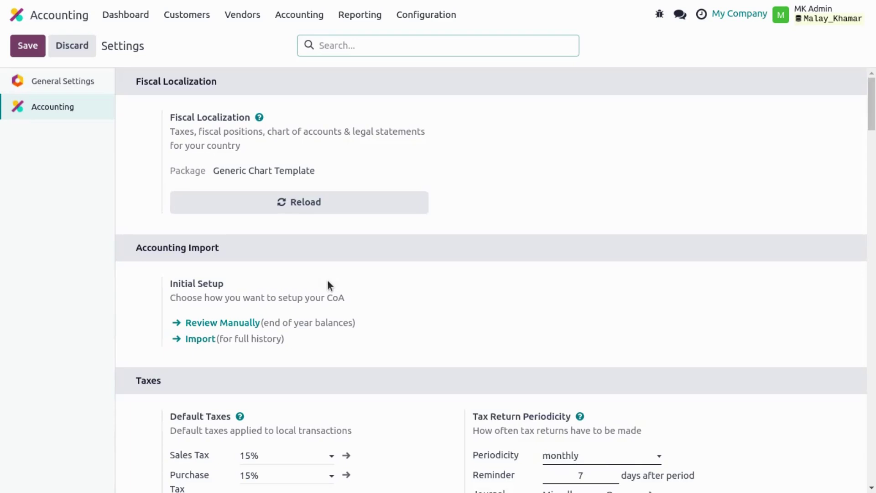
Start a new customer invoice named 0001 for Customer.
click(182, 14)
click(177, 39)
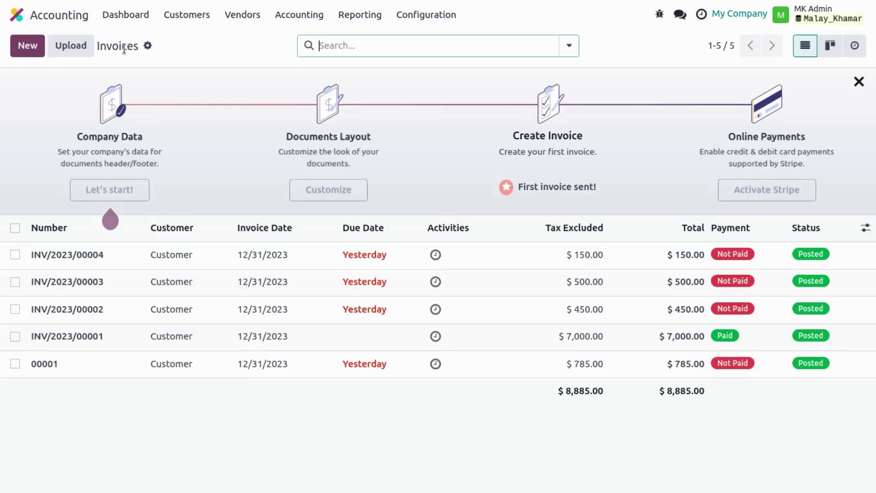
click(30, 46)
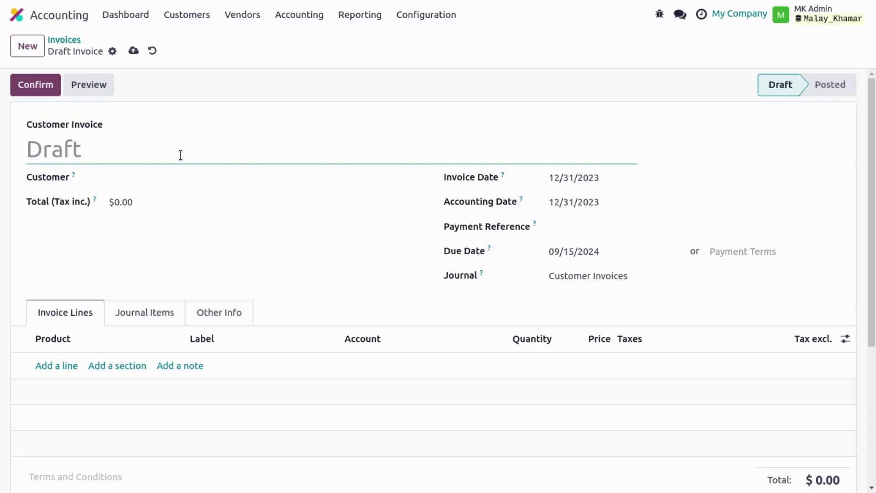
text(0001)
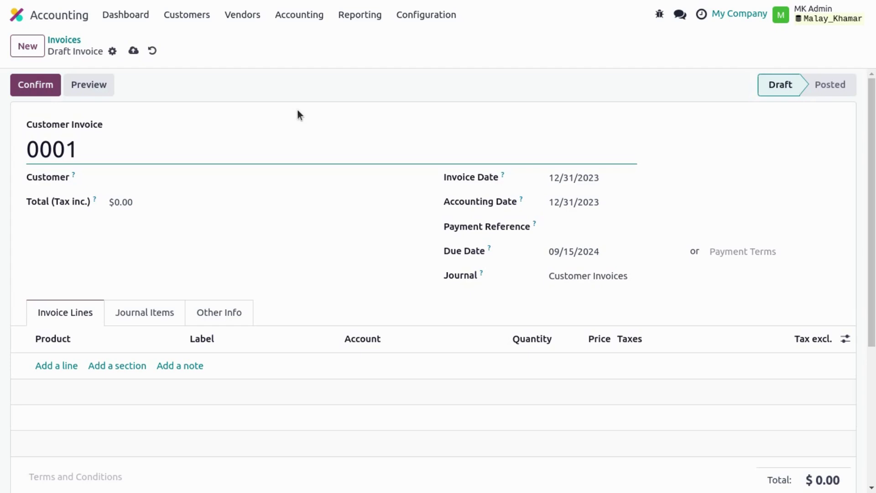
key(Tab)
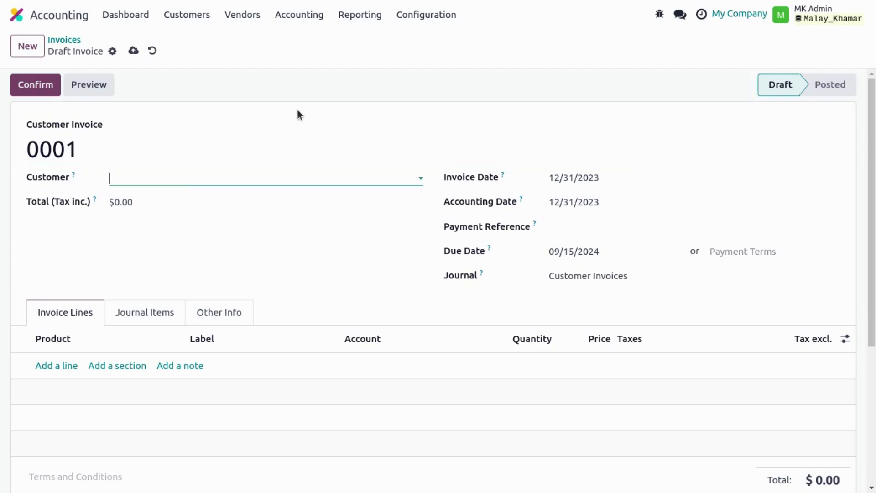
key(Return)
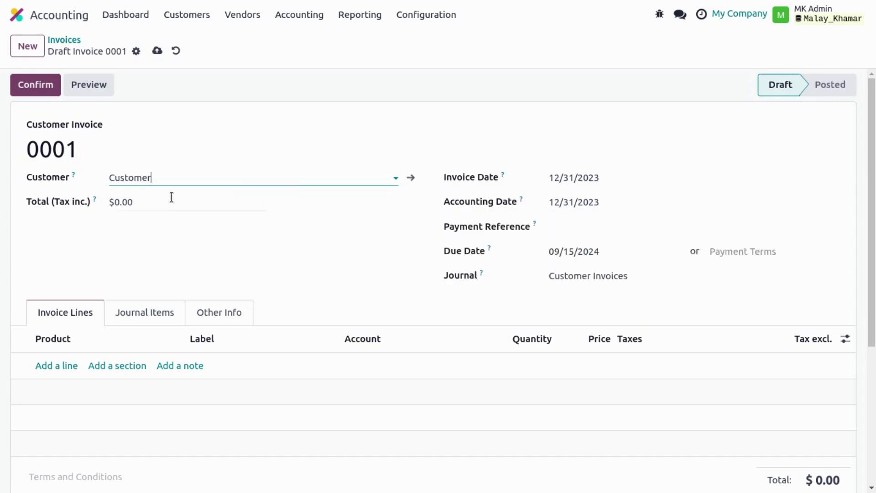
Enter 450 as the tax-included total and save the draft invoice.
click(172, 197)
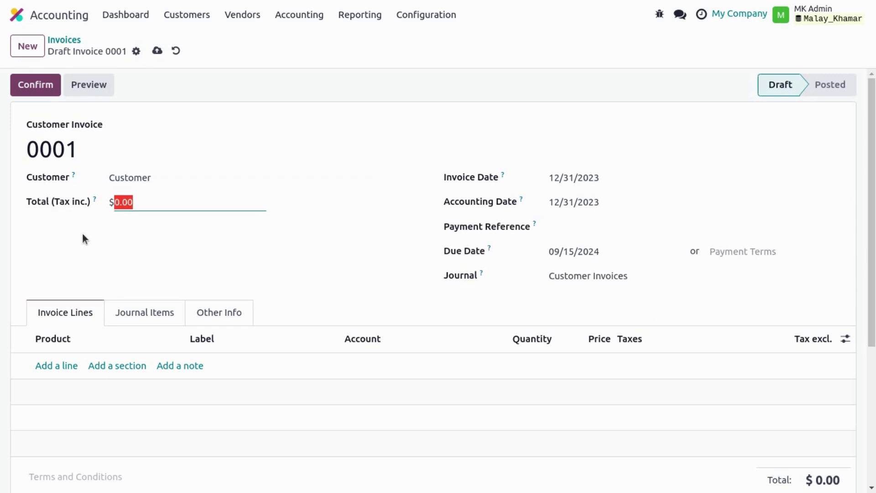
text(450)
key(Tab)
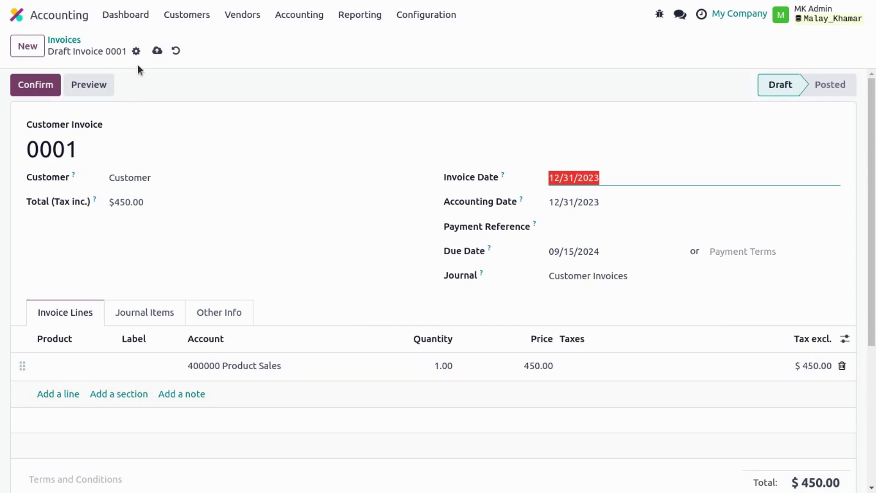
click(157, 51)
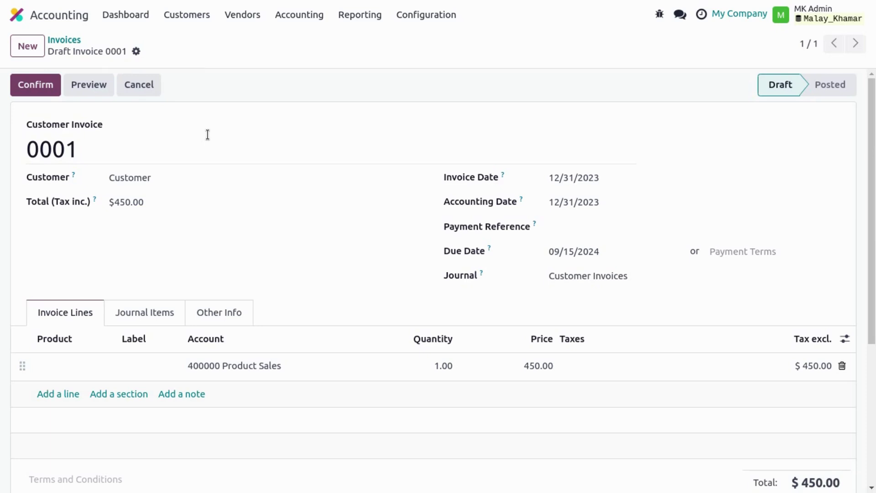
Start a new vendor bill named 0002 with Vendor as the vendor.
click(248, 15)
click(240, 40)
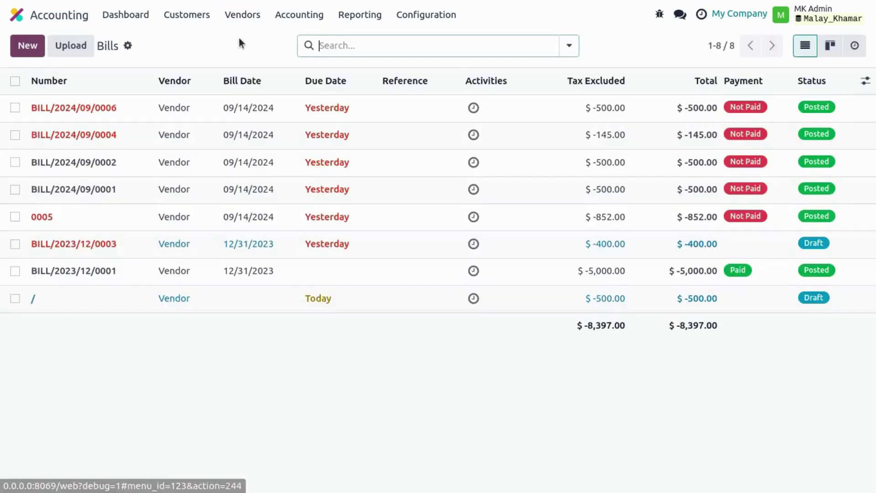
click(25, 45)
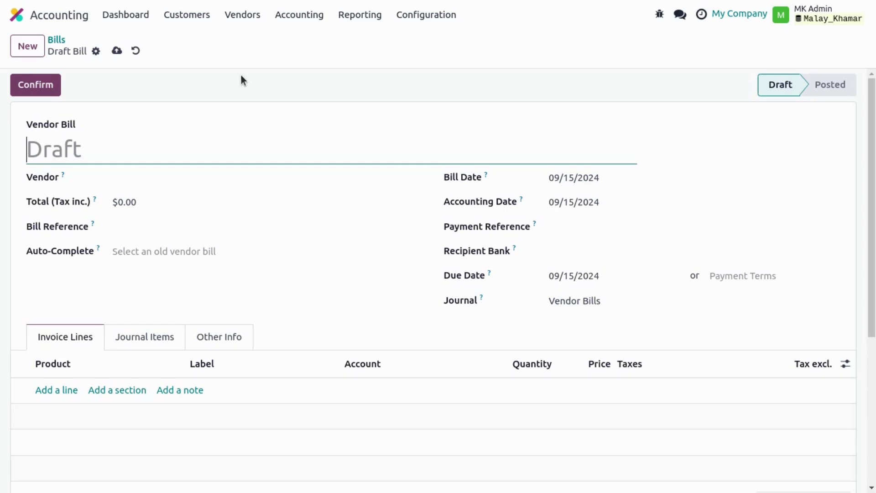
text(0002)
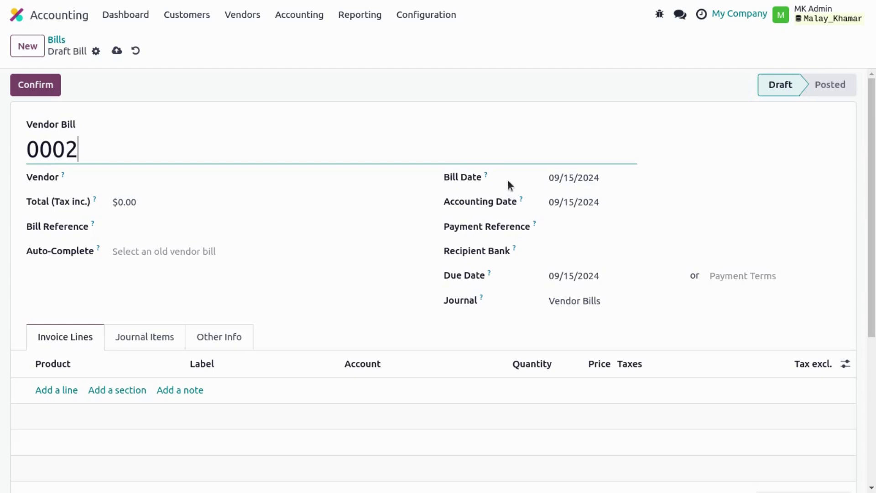
click(151, 178)
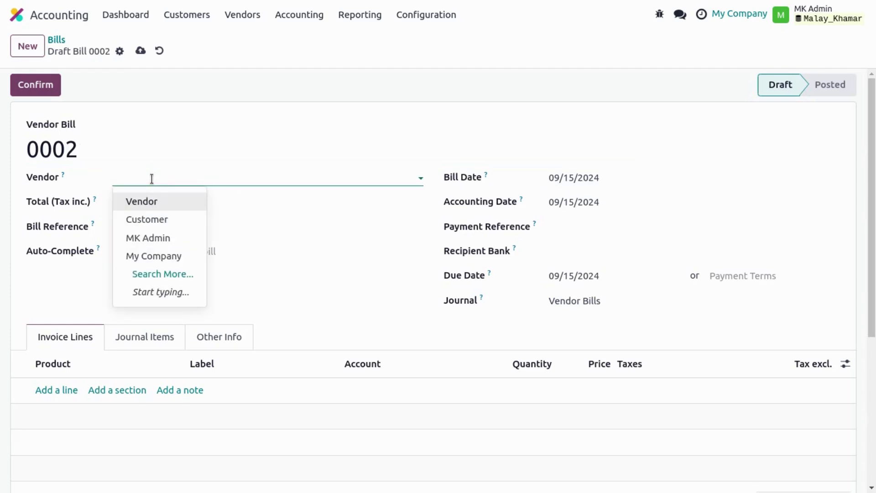
key(Down)
key(Up)
key(Return)
key(Tab)
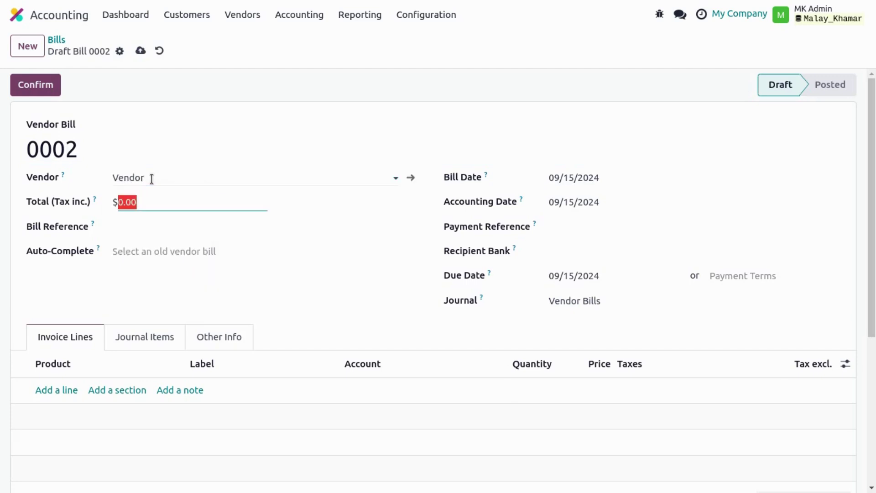
Enter a 500 tax-included total, save, and confirm the bill to post it.
text(500)
key(Tab)
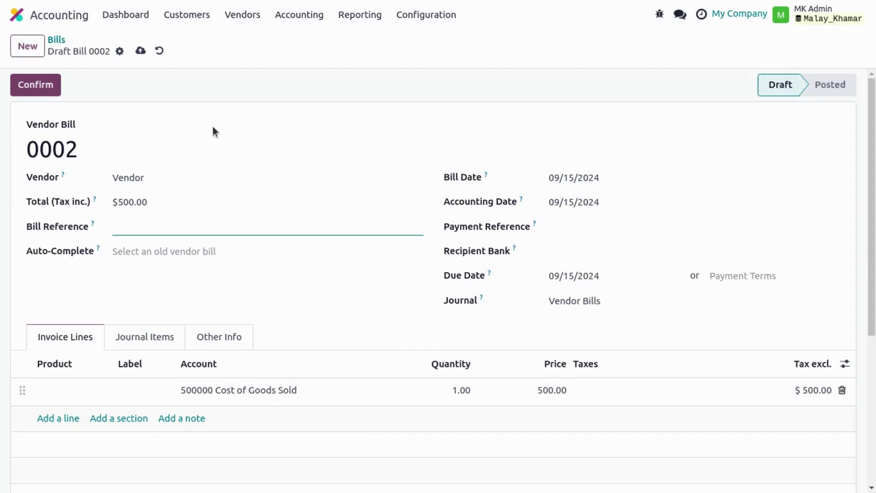
click(136, 51)
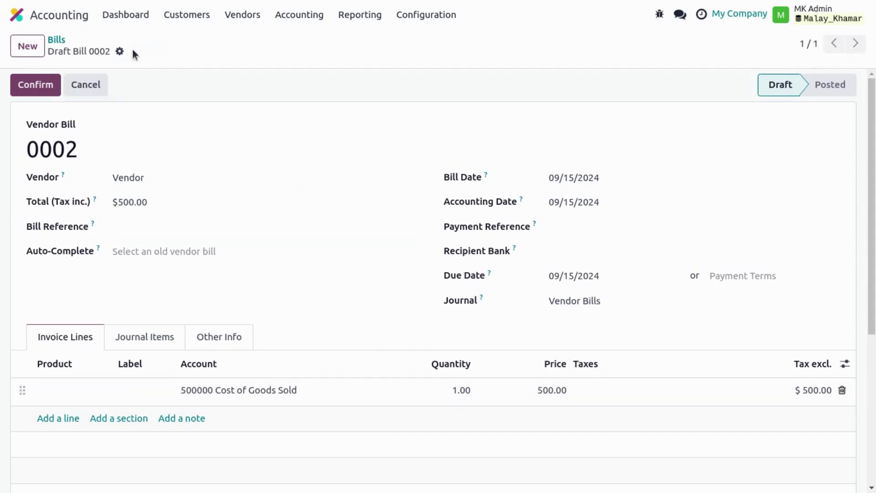
click(58, 82)
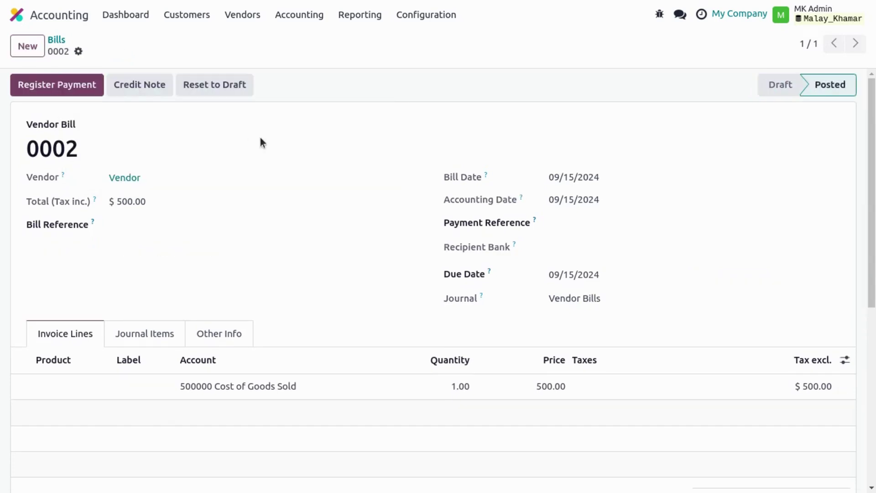